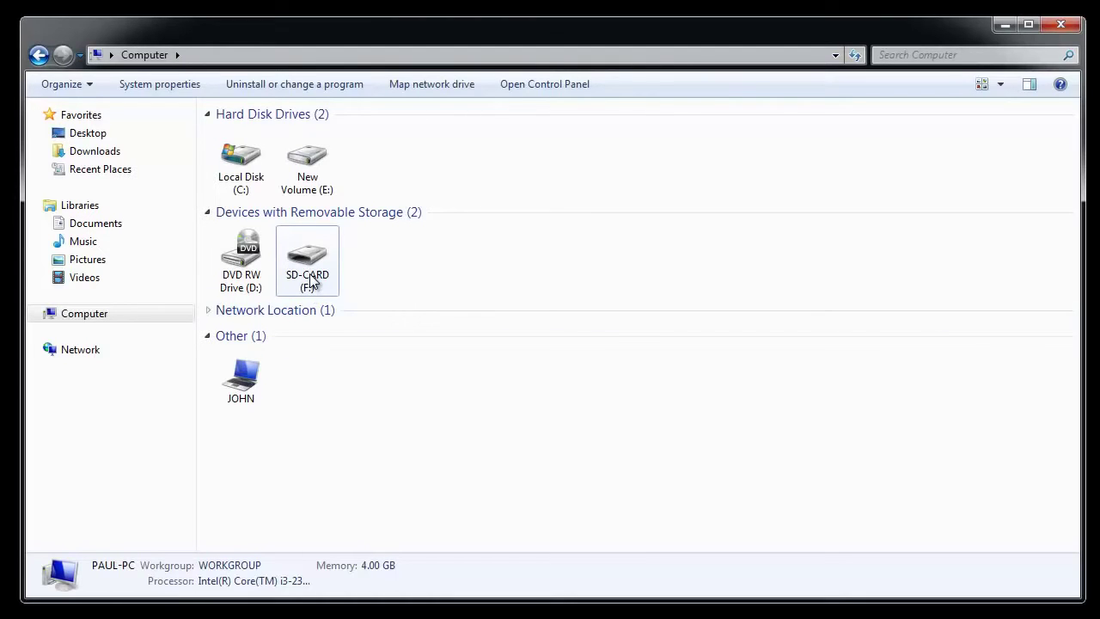
Step: Quick-format the SD-CARD (F:) drive as NTFS, erasing all its data
{"action": "mouse_move", "coordinate": [311, 284]}
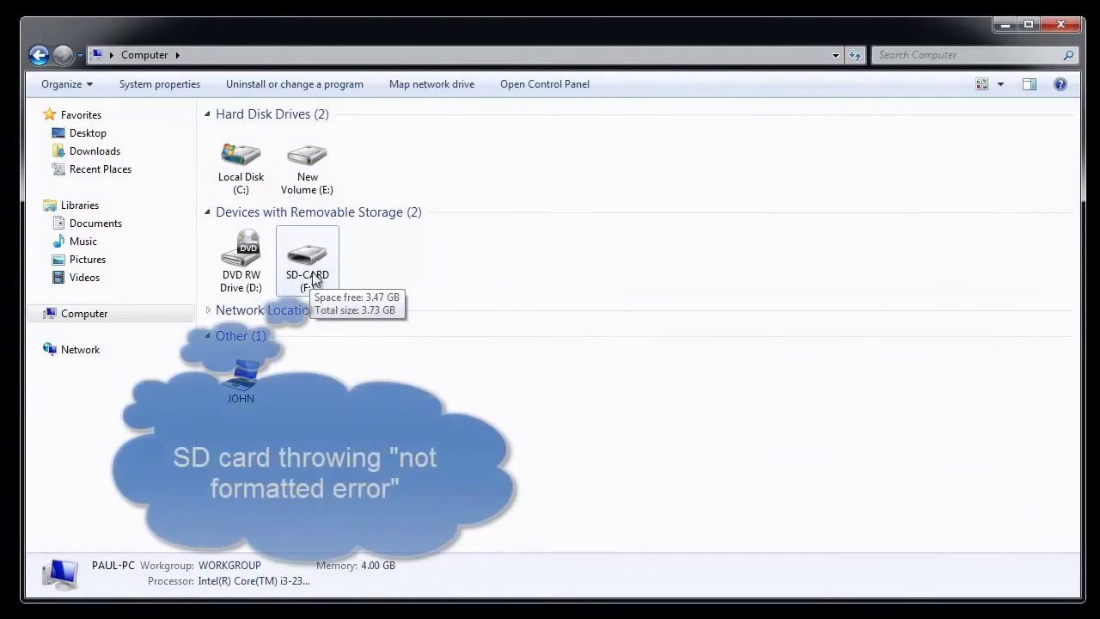
{"action": "right_click", "coordinate": [316, 263]}
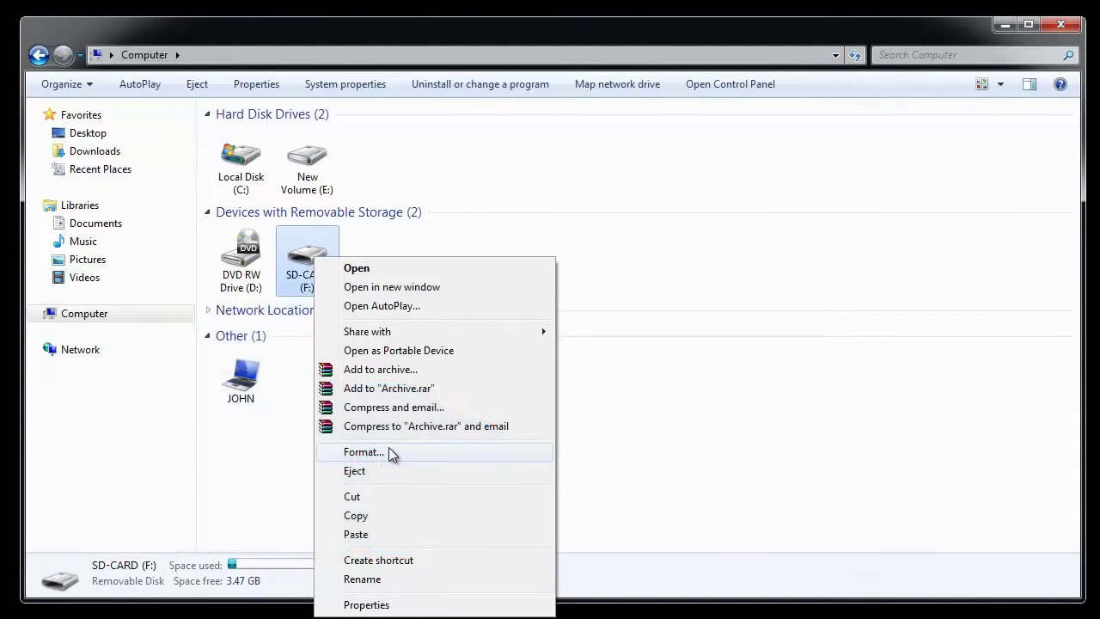
{"action": "left_click", "coordinate": [389, 452]}
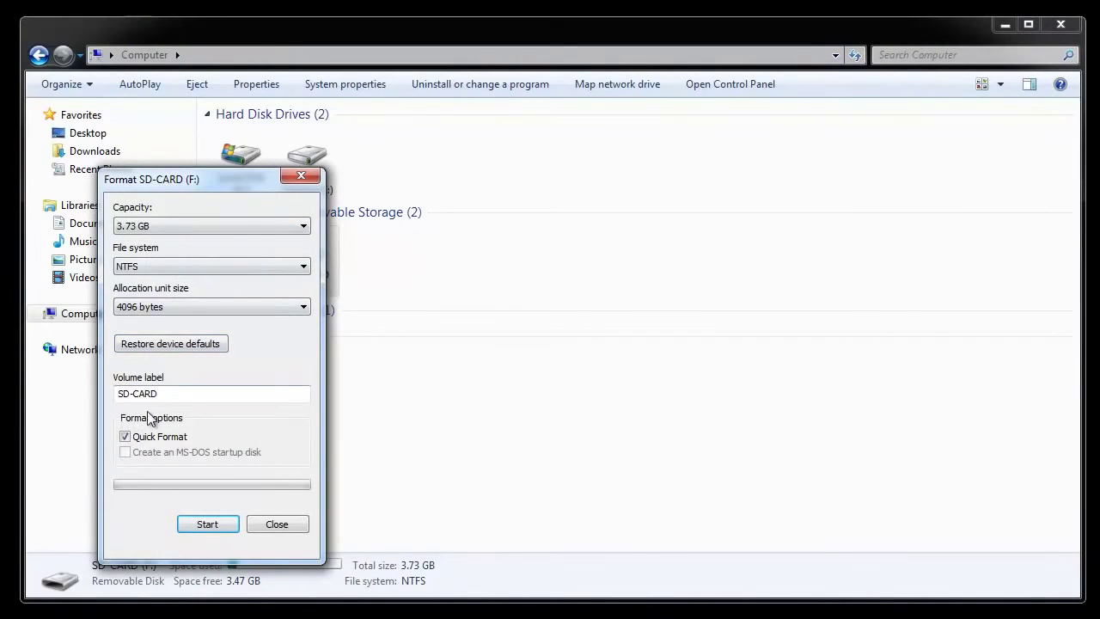
{"action": "left_click", "coordinate": [206, 526]}
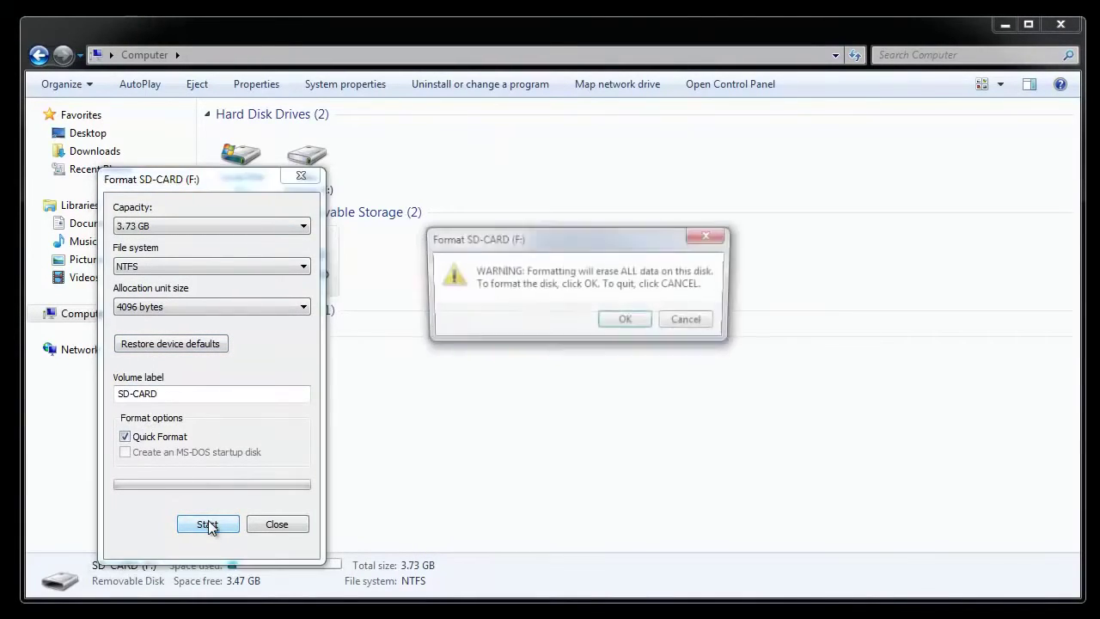
{"action": "left_click", "coordinate": [627, 322]}
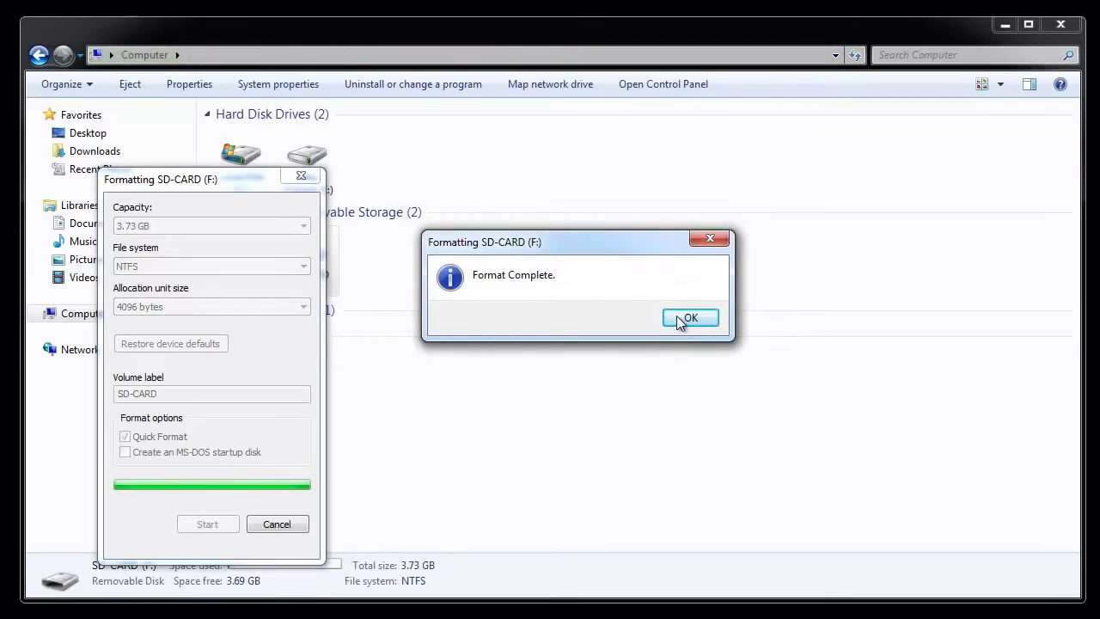
{"action": "left_click", "coordinate": [691, 318]}
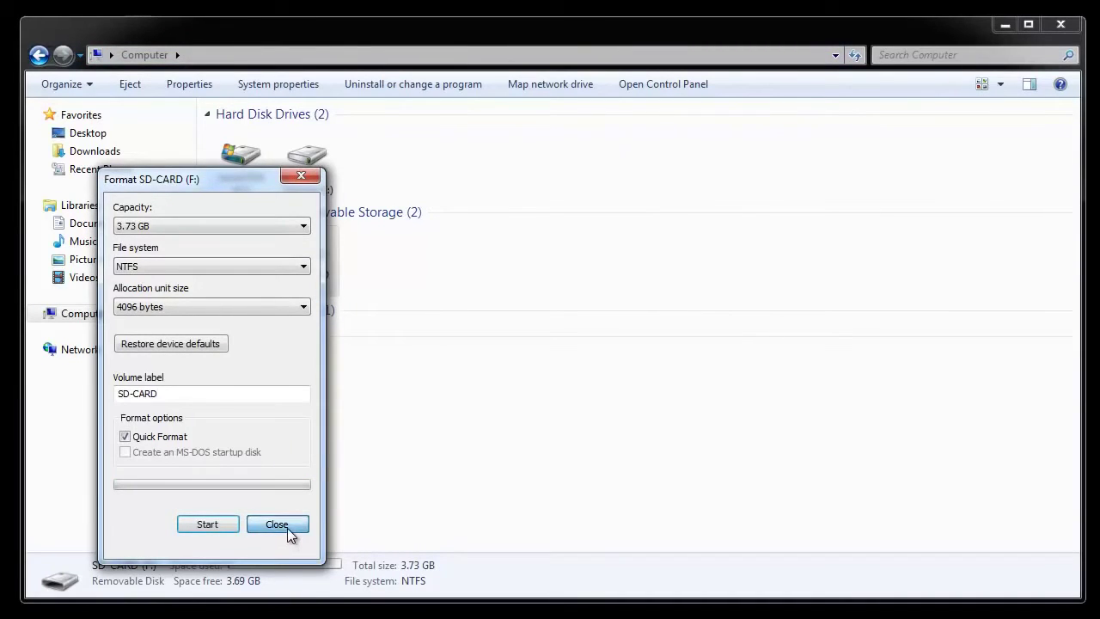
{"action": "left_click", "coordinate": [277, 524]}
Step: Open SD-CARD (F:) to confirm it is empty, return to Computer, and minimize Explorer
{"action": "left_click", "coordinate": [429, 424]}
{"action": "double_click", "coordinate": [309, 273]}
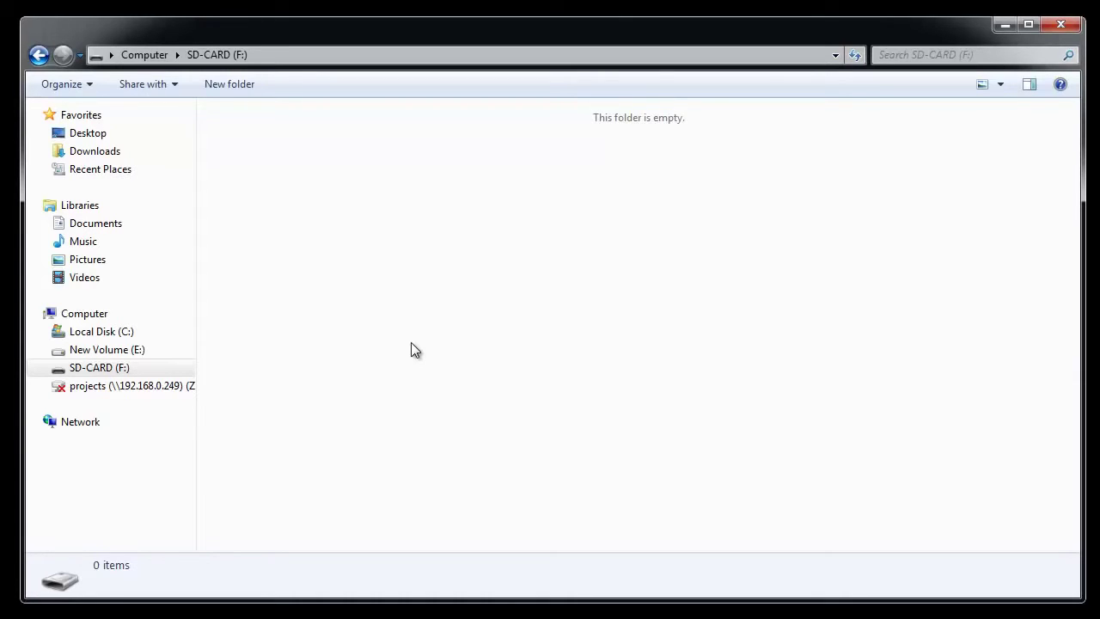
{"action": "left_click", "coordinate": [148, 55]}
{"action": "left_click", "coordinate": [1003, 26]}
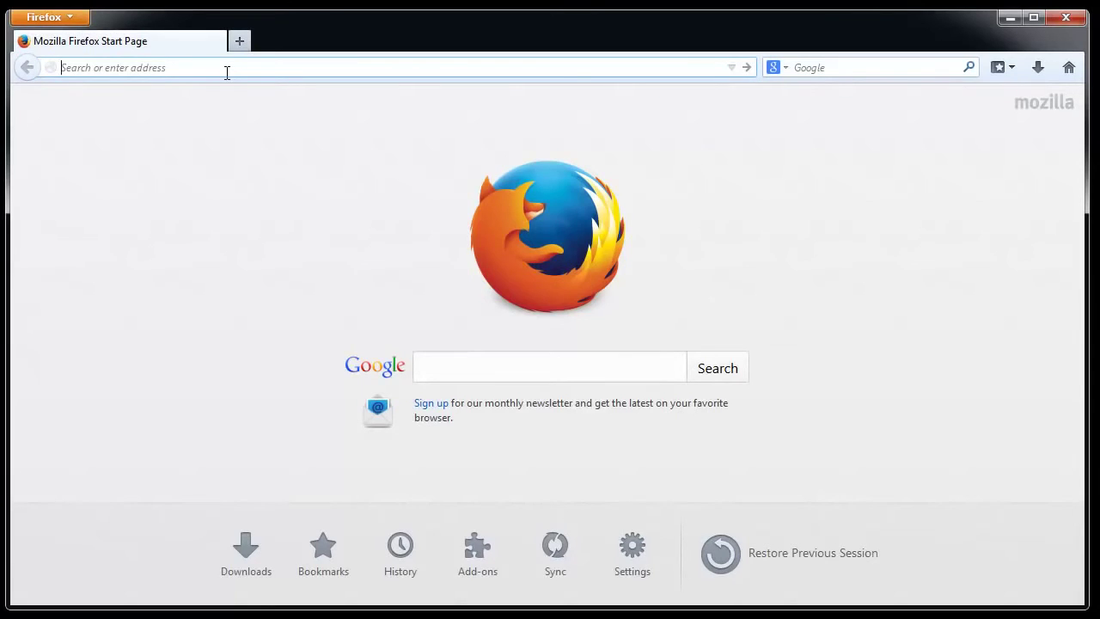
Step: Load sdhccardrecovery.com/not-formatted-error.html and save the Windows installer sdhccardrecovery-windows.exe
{"action": "type", "text": "sdhccardrecovery.com"}
{"action": "key", "text": "Return"}
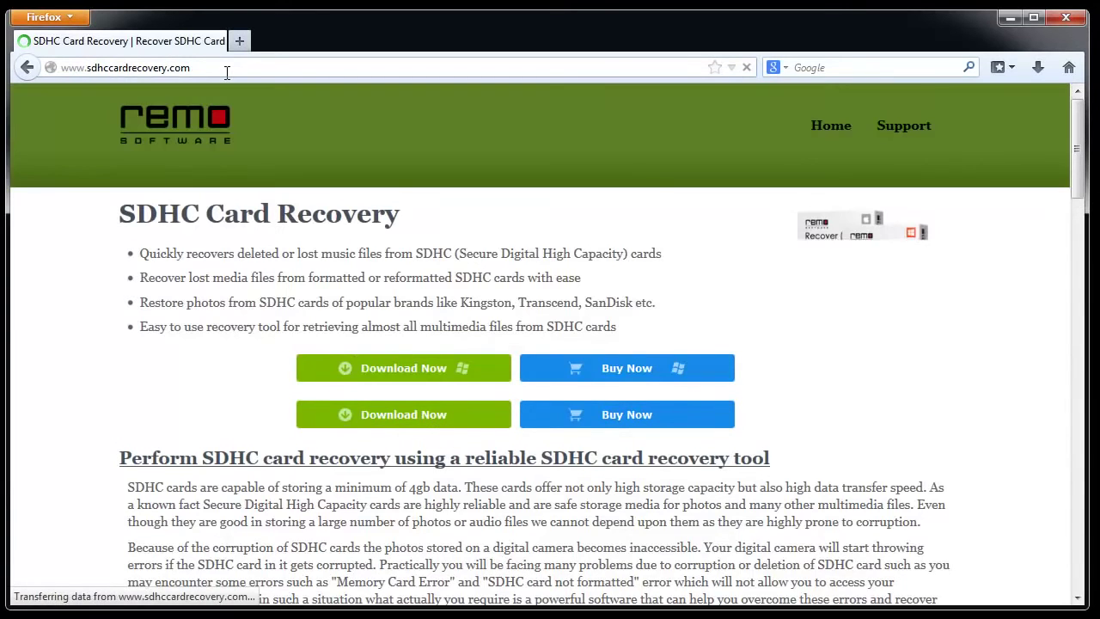
{"action": "left_click", "coordinate": [329, 72]}
{"action": "type", "text": "/"}
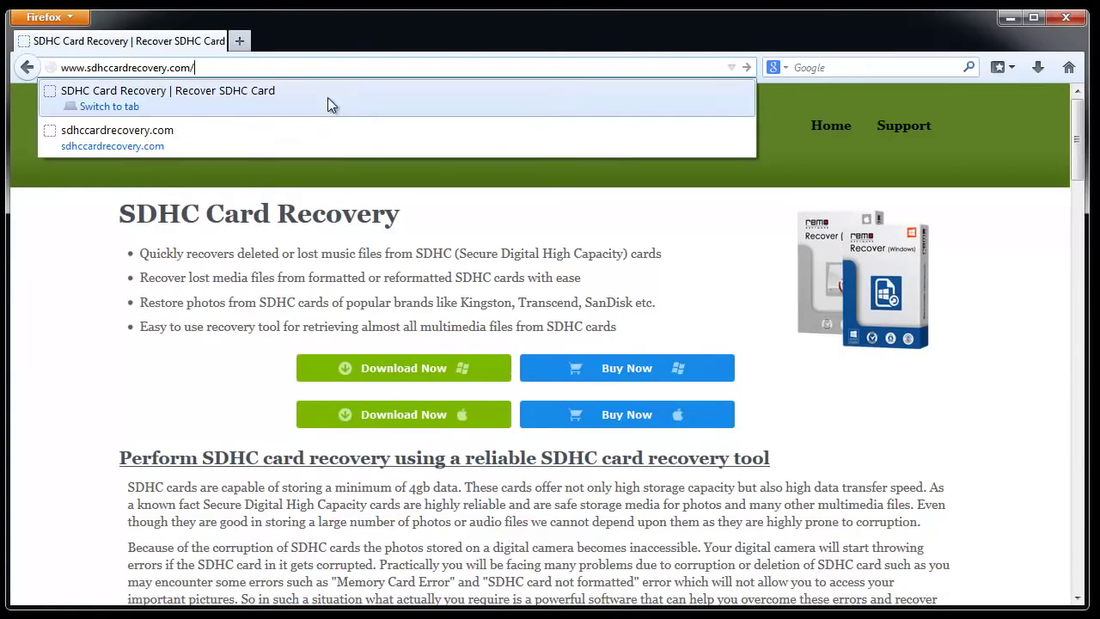
{"action": "type", "text": "not-fo"}
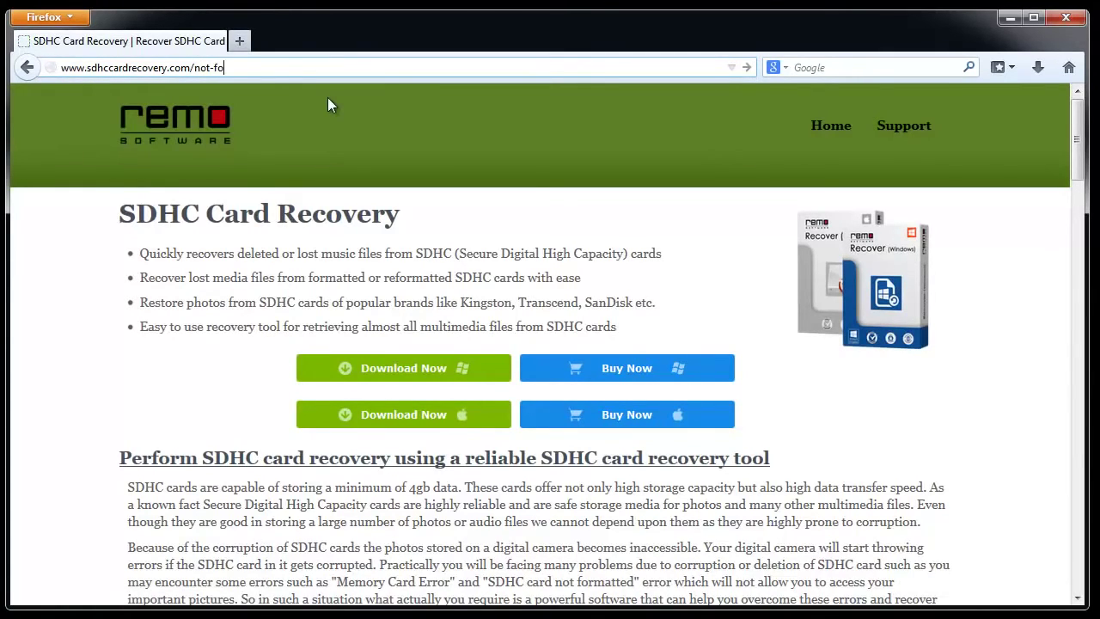
{"action": "type", "text": "rmatted-error.h"}
{"action": "key", "text": "Return"}
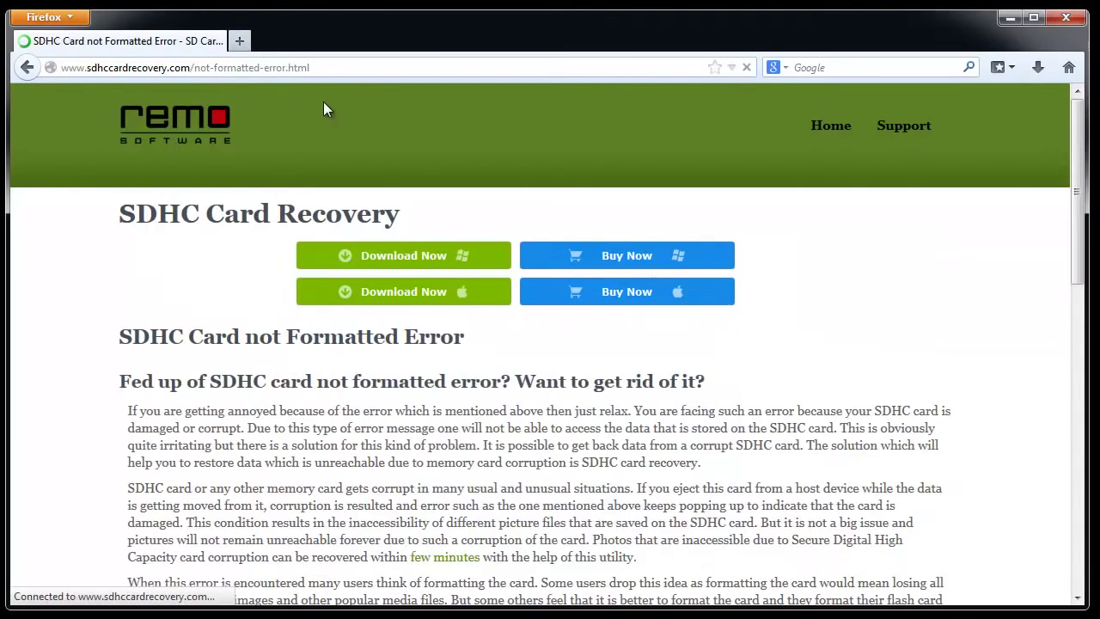
{"action": "left_click", "coordinate": [428, 265]}
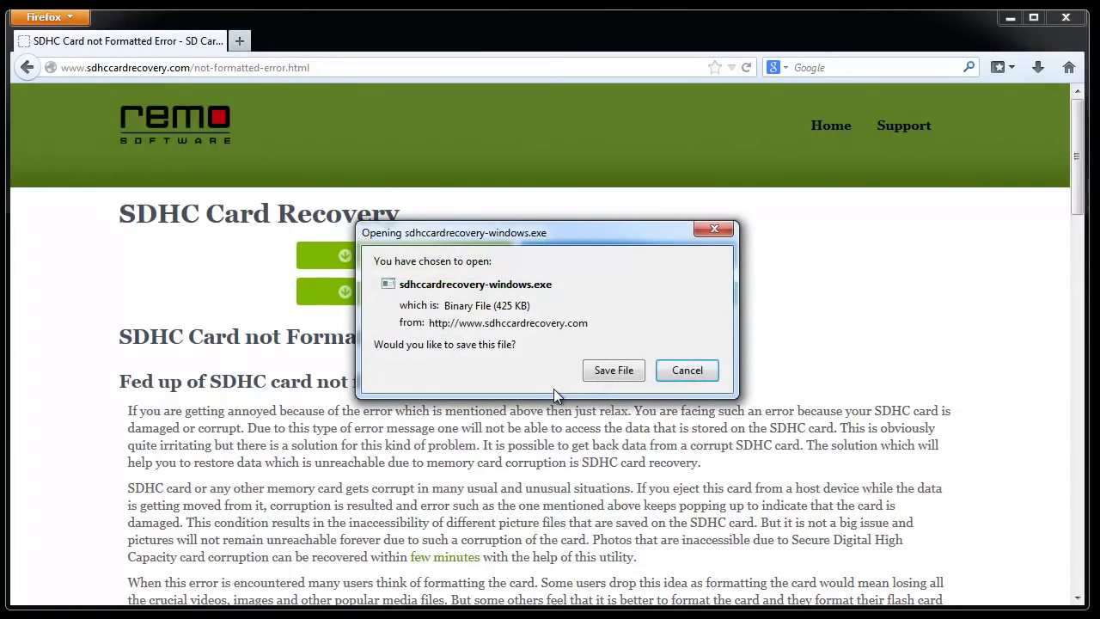
{"action": "left_click", "coordinate": [596, 371]}
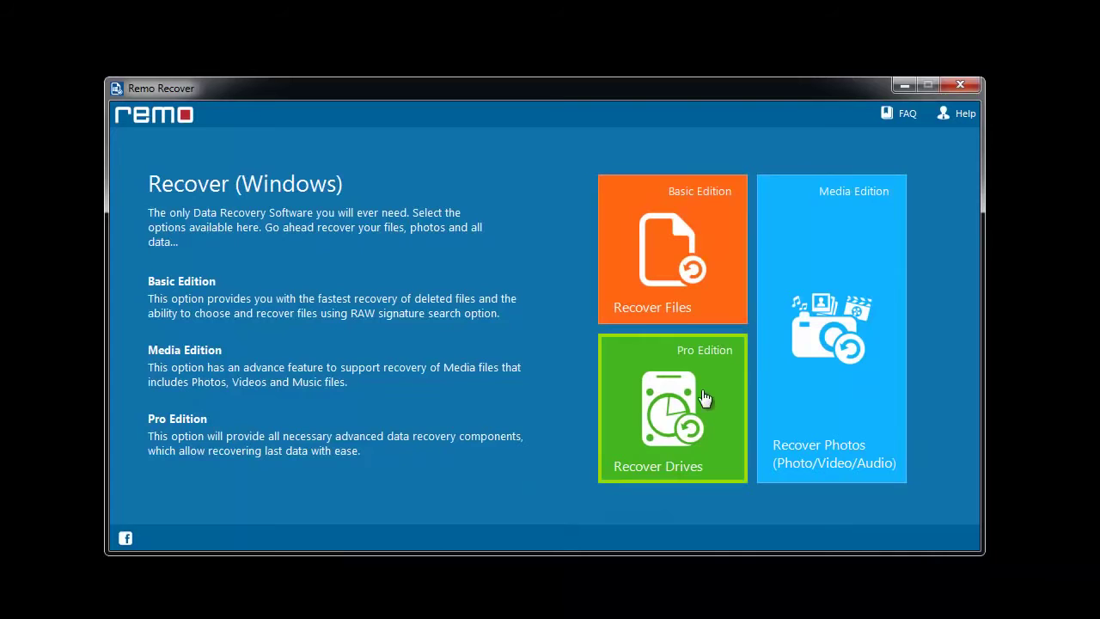
Step: Choose Recover Drives, then Formatted / Reformatted Recovery, to list the drives
{"action": "left_click", "coordinate": [673, 435]}
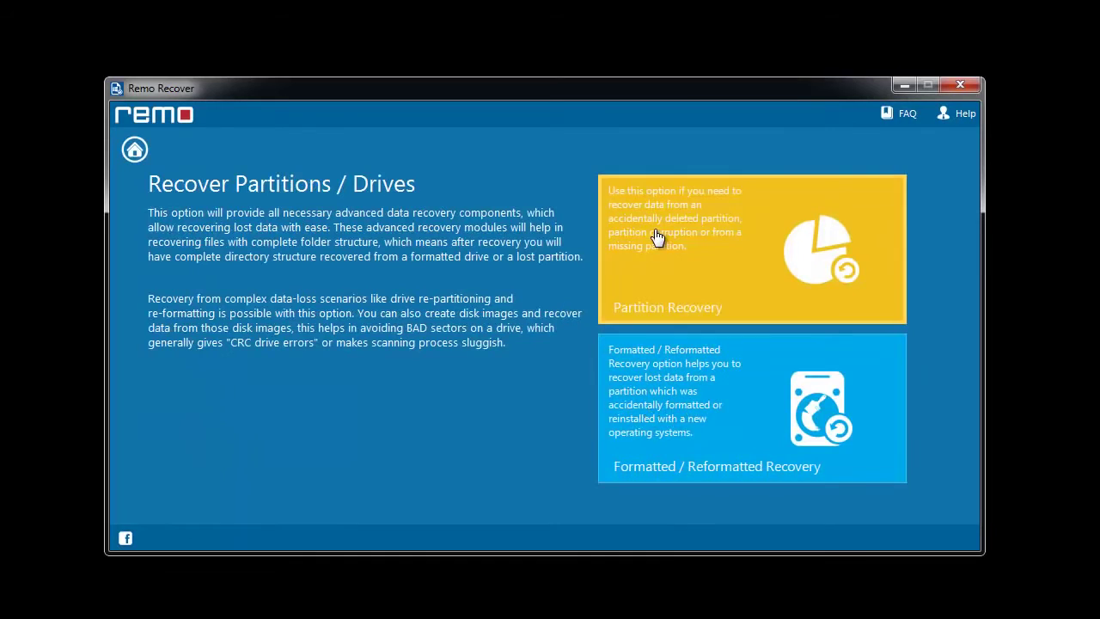
{"action": "left_click", "coordinate": [711, 419]}
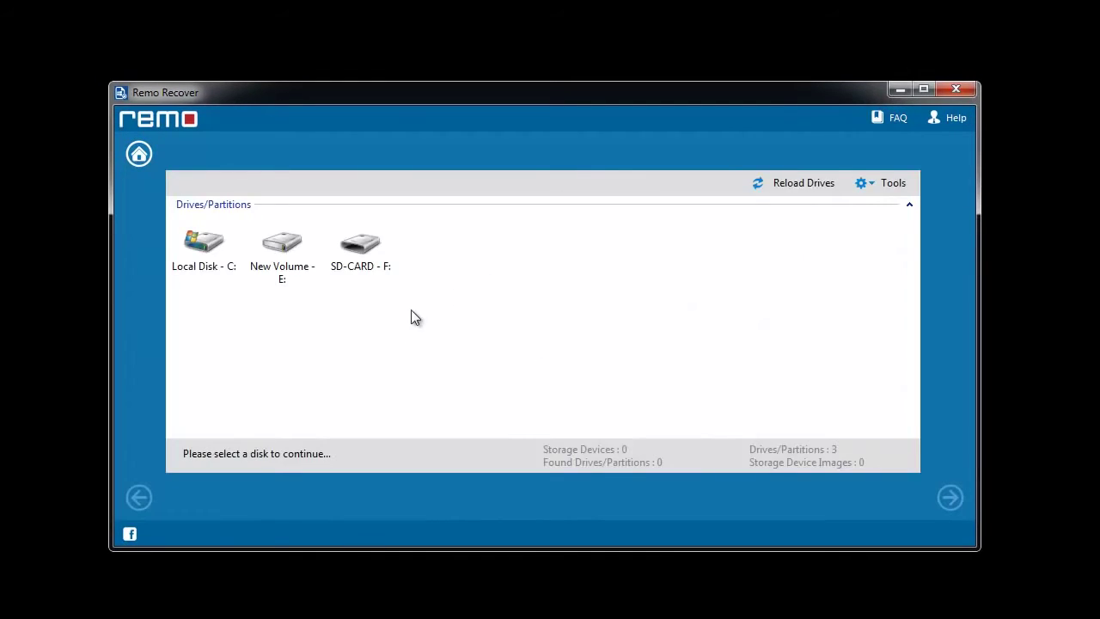
Step: Scan SD-CARD - F: and continue with the found Disk F: NTFS - 1 partition
{"action": "left_click", "coordinate": [371, 271]}
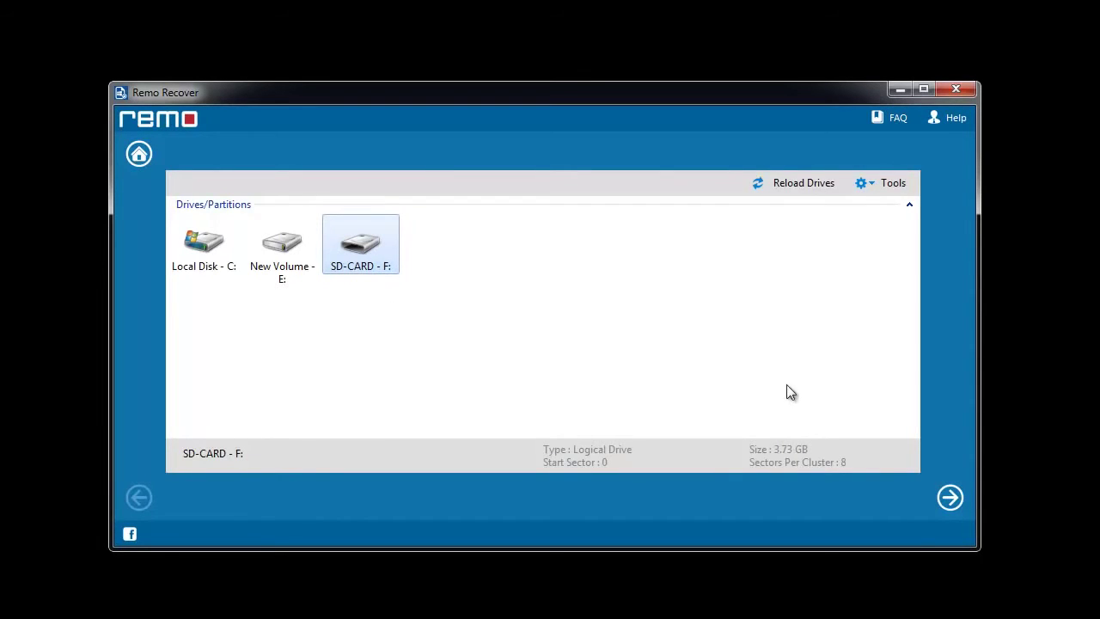
{"action": "left_click", "coordinate": [951, 498]}
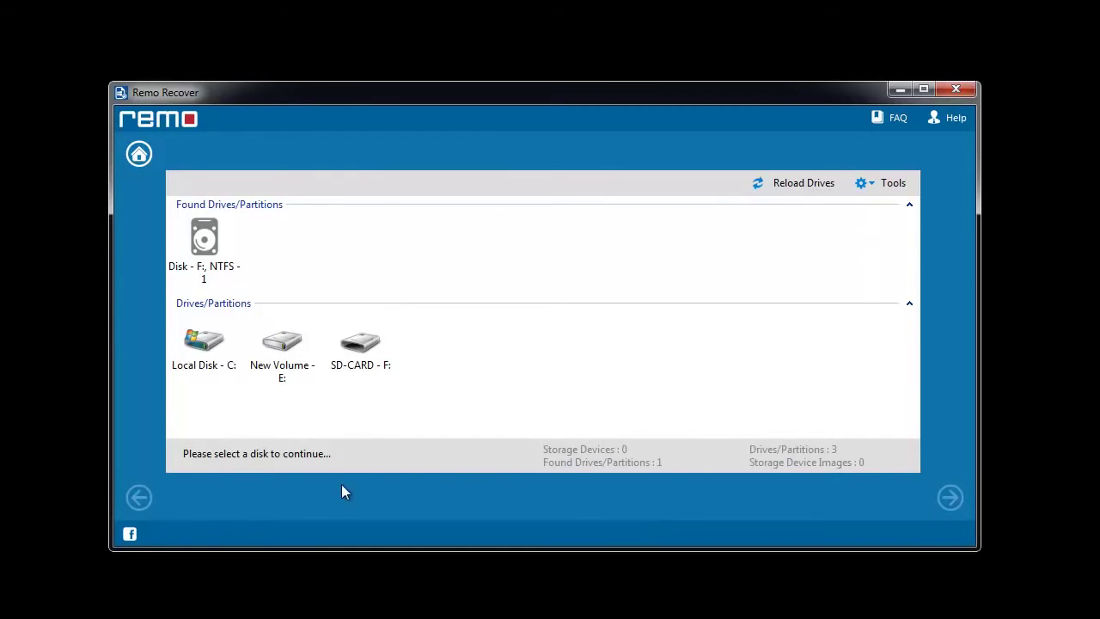
{"action": "left_click", "coordinate": [208, 273]}
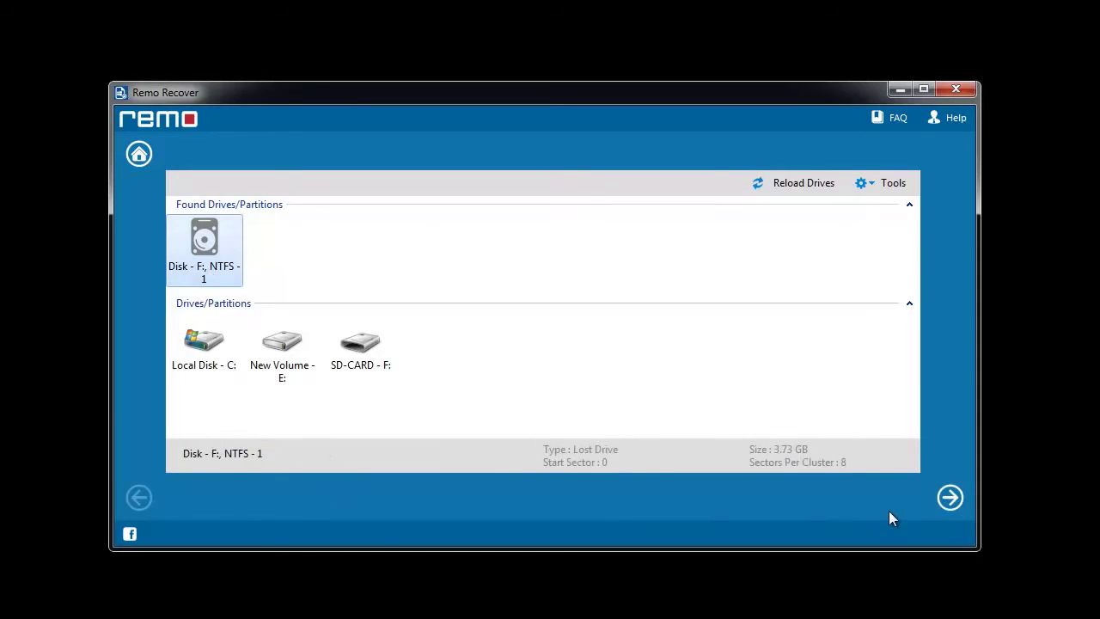
{"action": "left_click", "coordinate": [952, 498]}
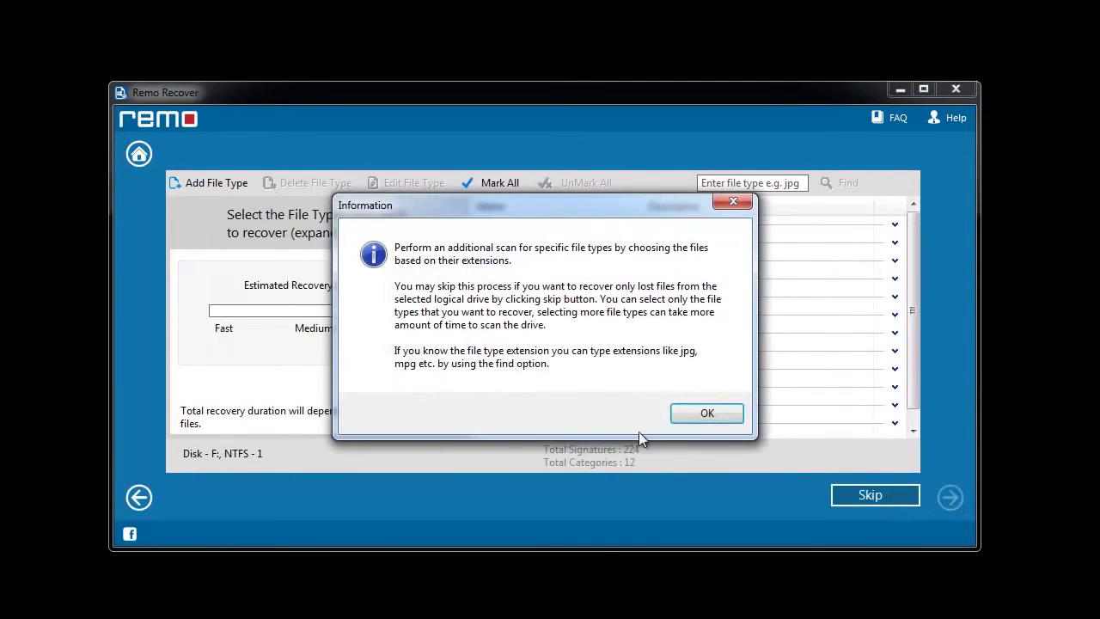
Step: Tick .wmv, .mpg, .mp4, .m4v and .avi under Music and Video, then start the scan
{"action": "left_click", "coordinate": [685, 412]}
{"action": "left_click", "coordinate": [895, 261]}
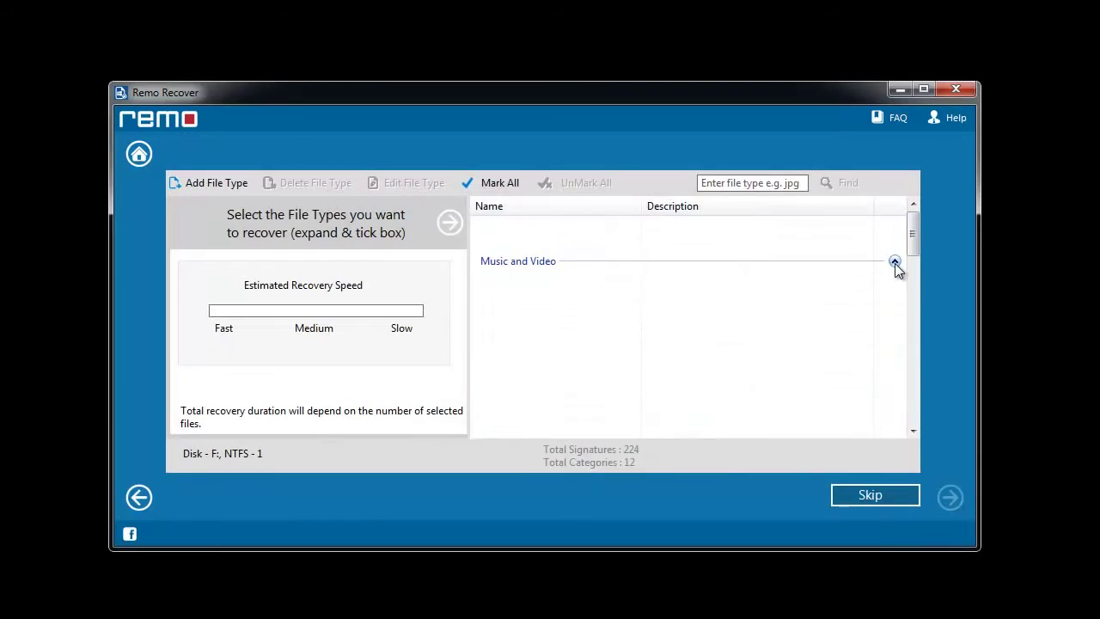
{"action": "left_click", "coordinate": [479, 278]}
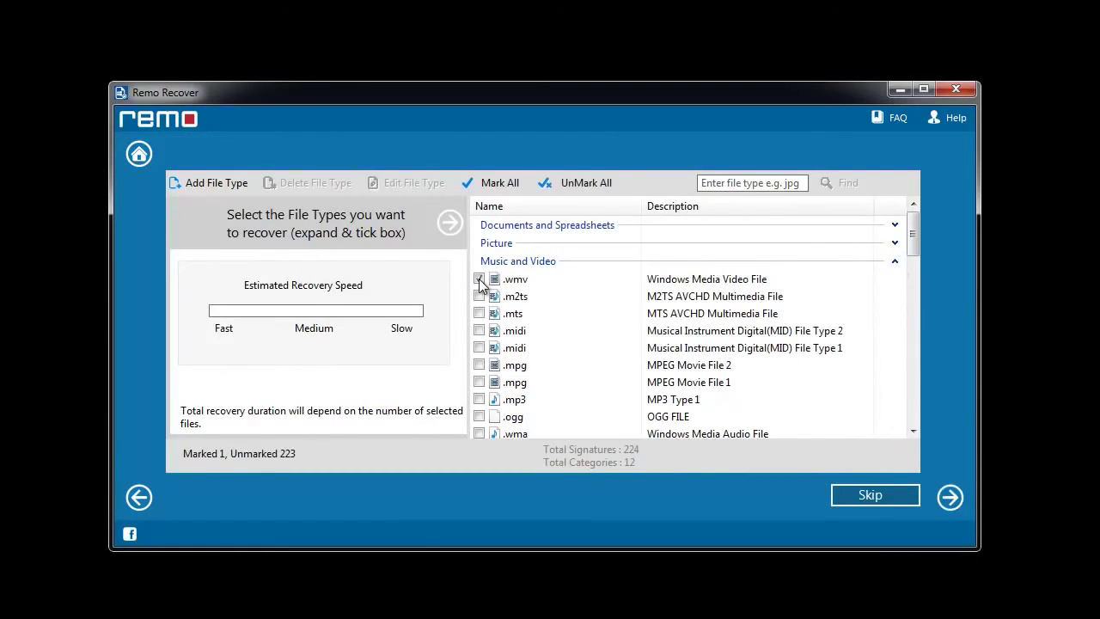
{"action": "left_click", "coordinate": [478, 365]}
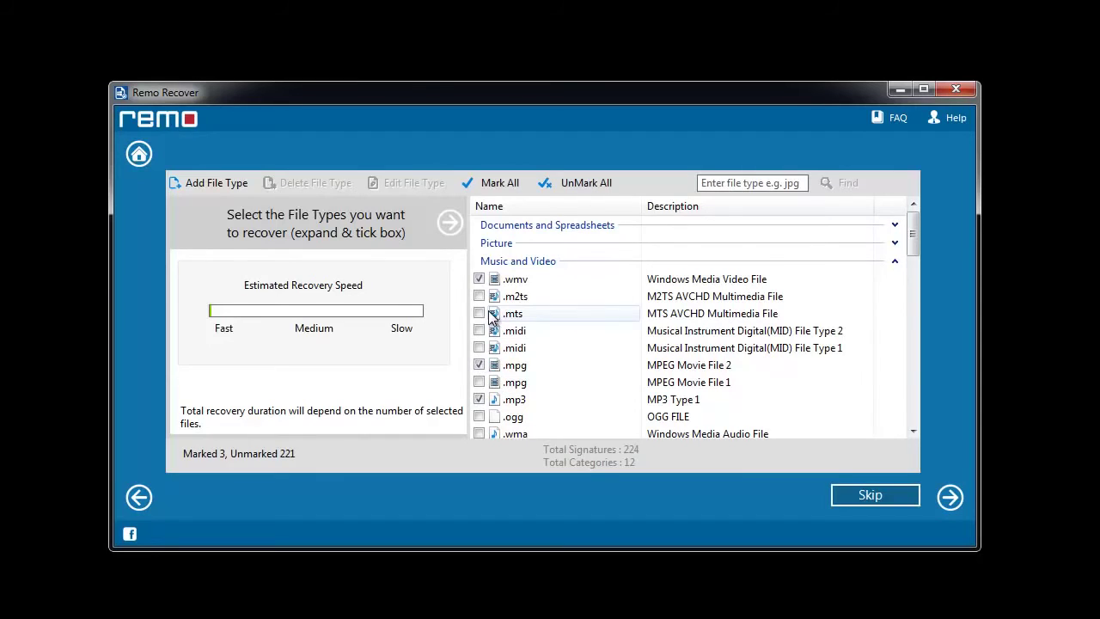
{"action": "scroll", "coordinate": [602, 340], "scroll_direction": "down", "scroll_amount": 5}
{"action": "left_click", "coordinate": [479, 360]}
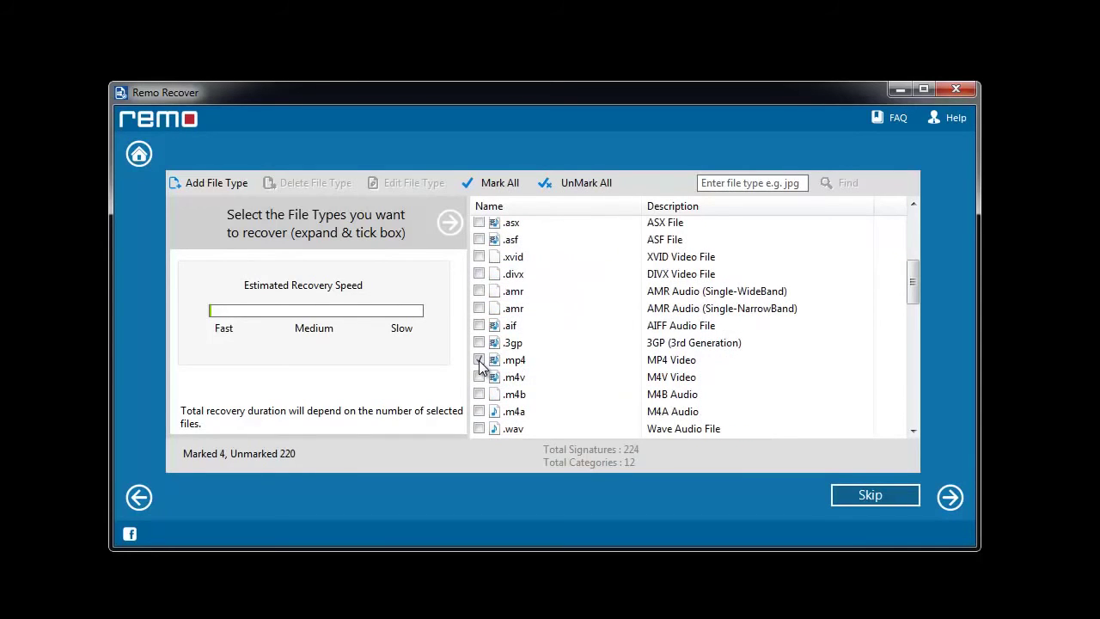
{"action": "left_click", "coordinate": [479, 377]}
{"action": "scroll", "coordinate": [774, 369], "scroll_direction": "down", "scroll_amount": 5}
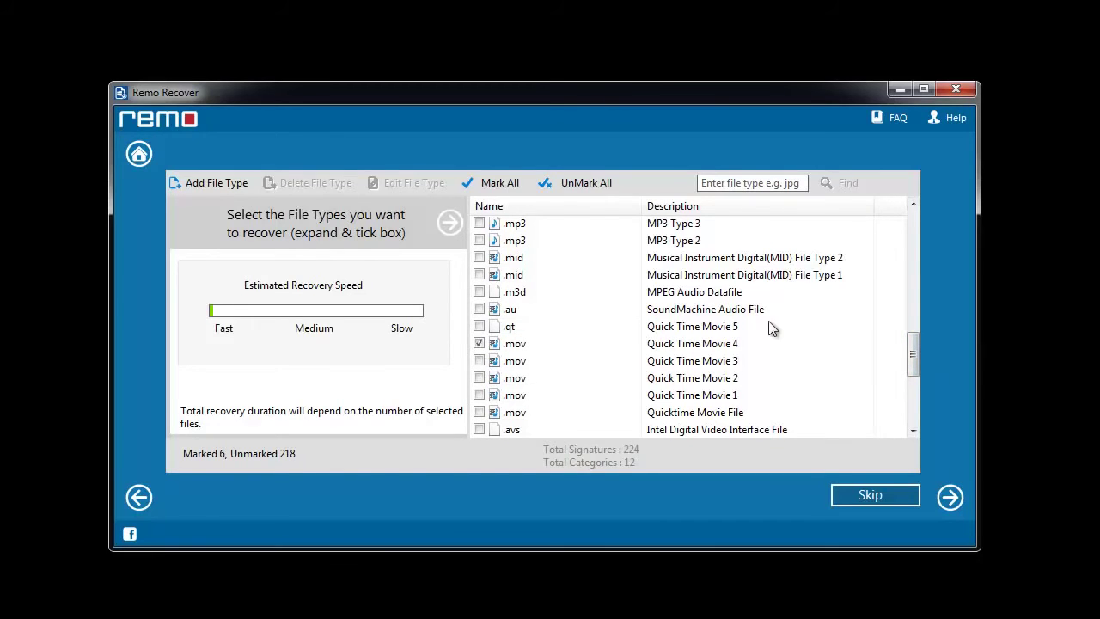
{"action": "left_click_drag", "start_coordinate": [913, 350], "coordinate": [915, 367]}
{"action": "left_click", "coordinate": [478, 349]}
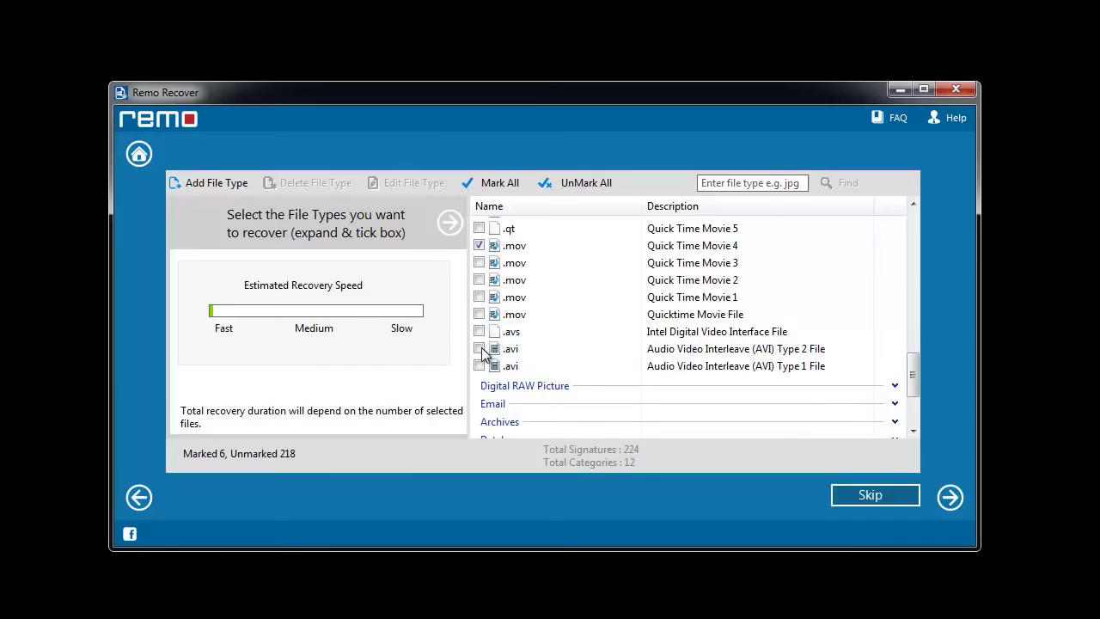
{"action": "left_click", "coordinate": [949, 497]}
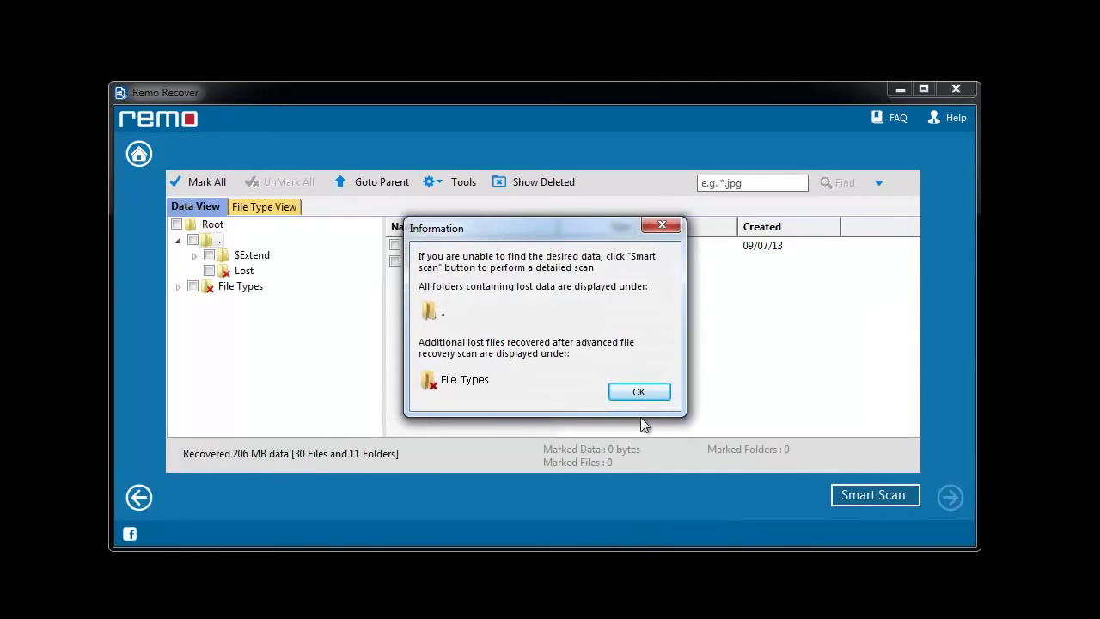
Step: In File Types > mp3[22] > mp3[1-22], mark file#1, file#19, file#2 and file#21
{"action": "left_click", "coordinate": [645, 393]}
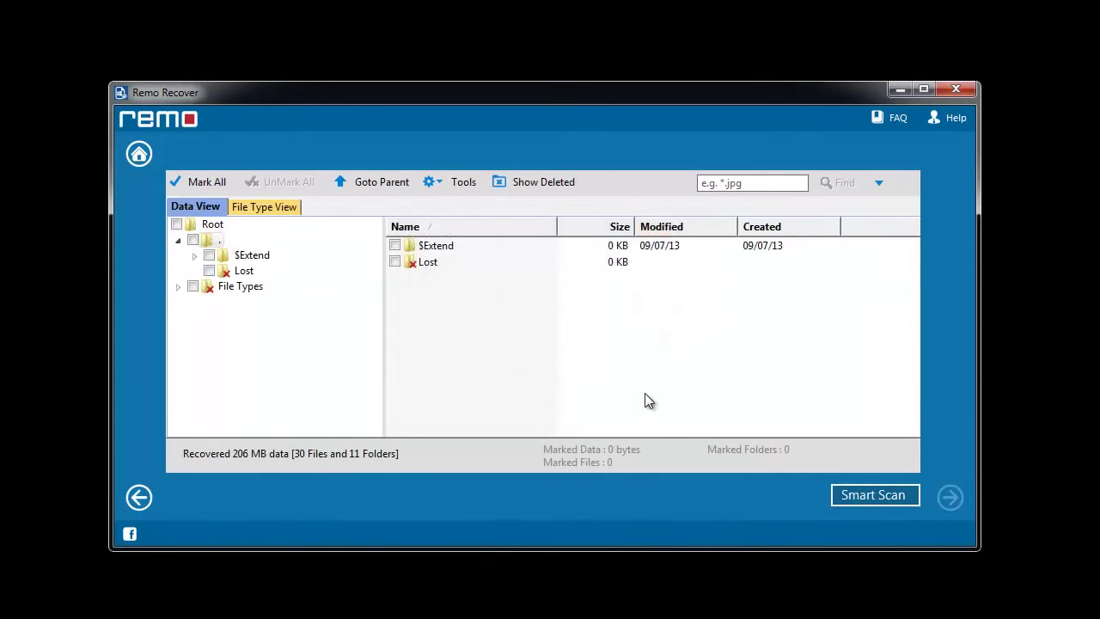
{"action": "left_click", "coordinate": [240, 288]}
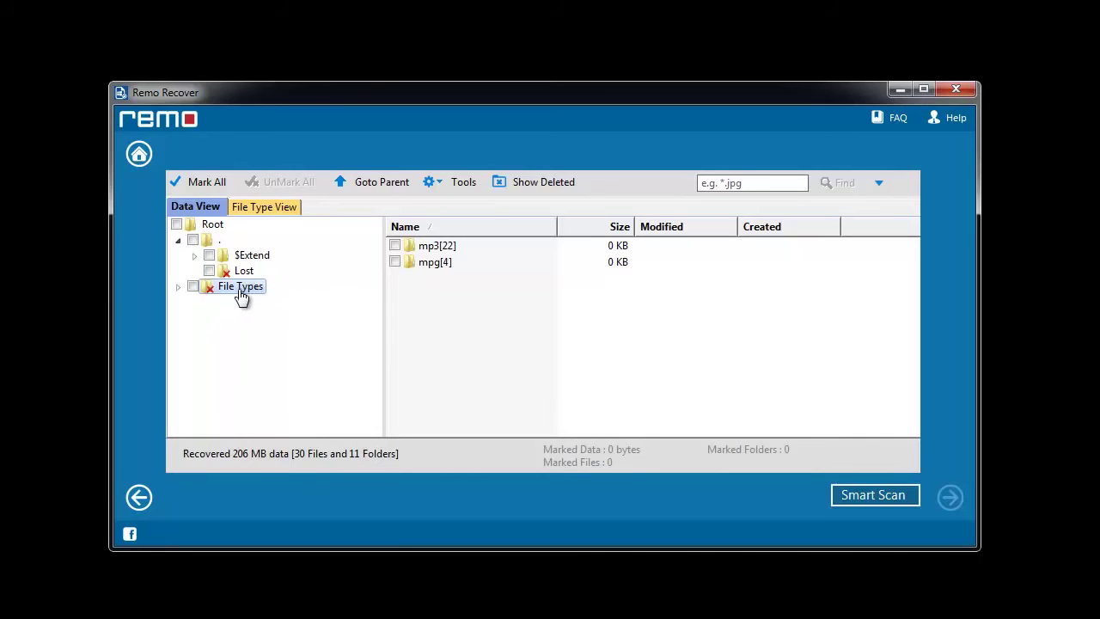
{"action": "double_click", "coordinate": [440, 247]}
{"action": "double_click", "coordinate": [441, 247]}
{"action": "left_click", "coordinate": [395, 245]}
{"action": "scroll", "coordinate": [397, 269], "scroll_direction": "down", "scroll_amount": 3}
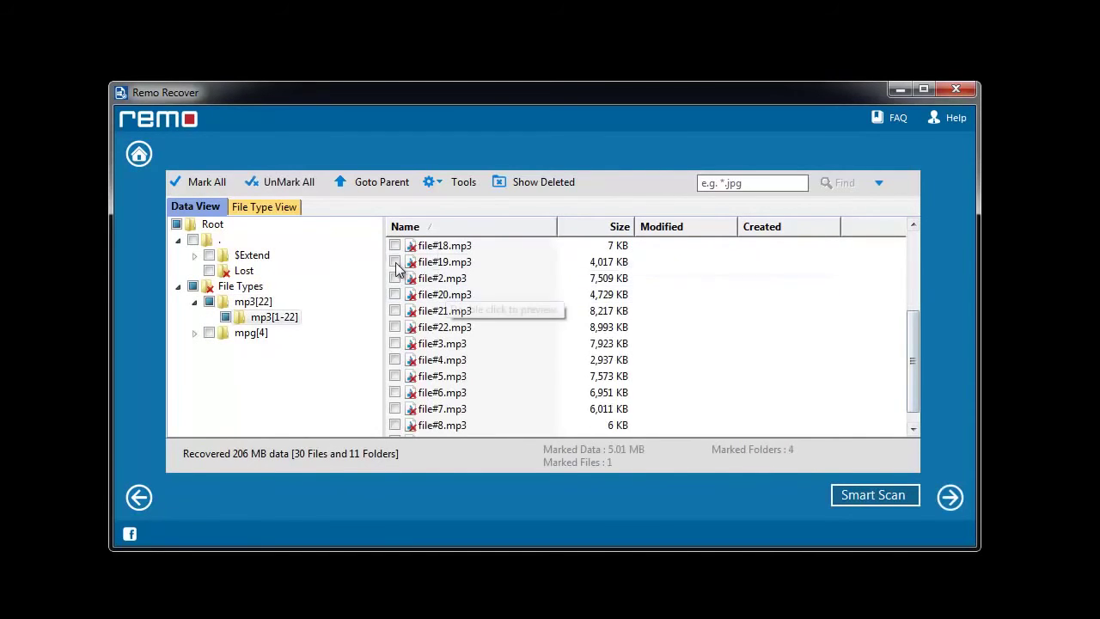
{"action": "left_click", "coordinate": [394, 261]}
{"action": "left_click", "coordinate": [394, 278]}
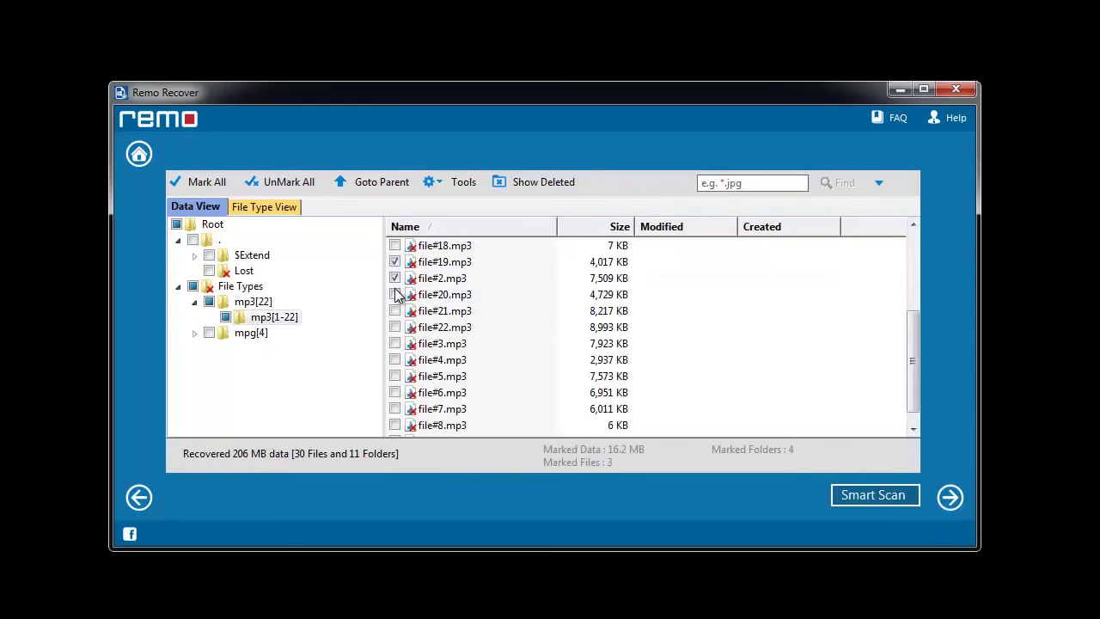
{"action": "left_click", "coordinate": [394, 310]}
Step: Mark all four files in the mpg[1-4] folder
{"action": "left_click_drag", "start_coordinate": [912, 352], "coordinate": [929, 258]}
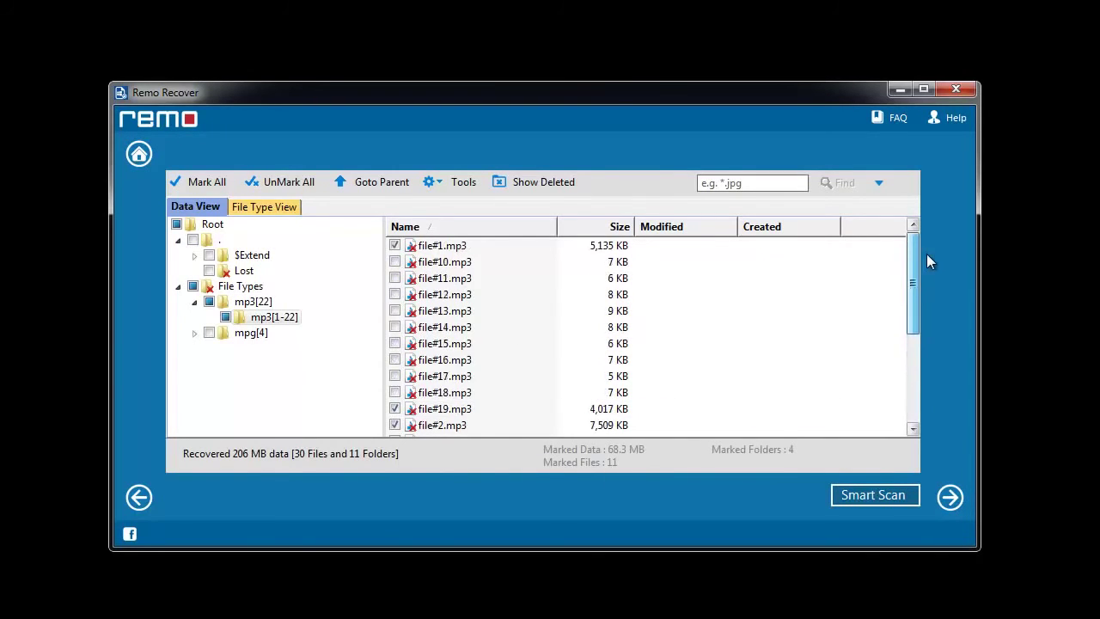
{"action": "left_click", "coordinate": [251, 333]}
{"action": "double_click", "coordinate": [423, 251]}
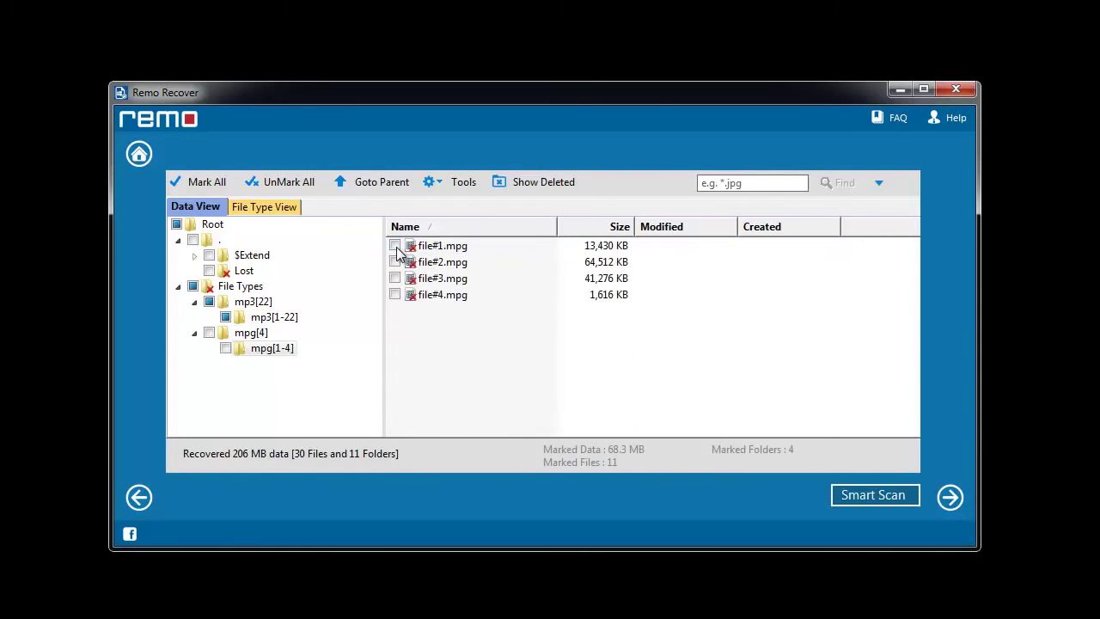
{"action": "left_click", "coordinate": [395, 246]}
Step: Set New Volume (E:) as the output folder and save the marked files there
{"action": "left_click", "coordinate": [950, 497]}
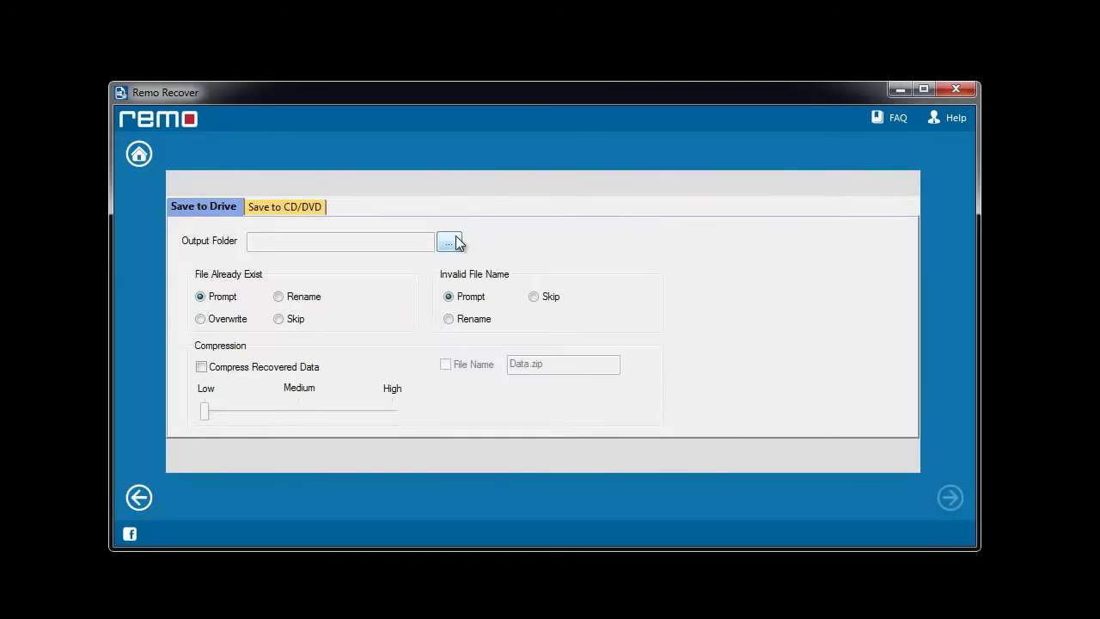
{"action": "left_click", "coordinate": [453, 240]}
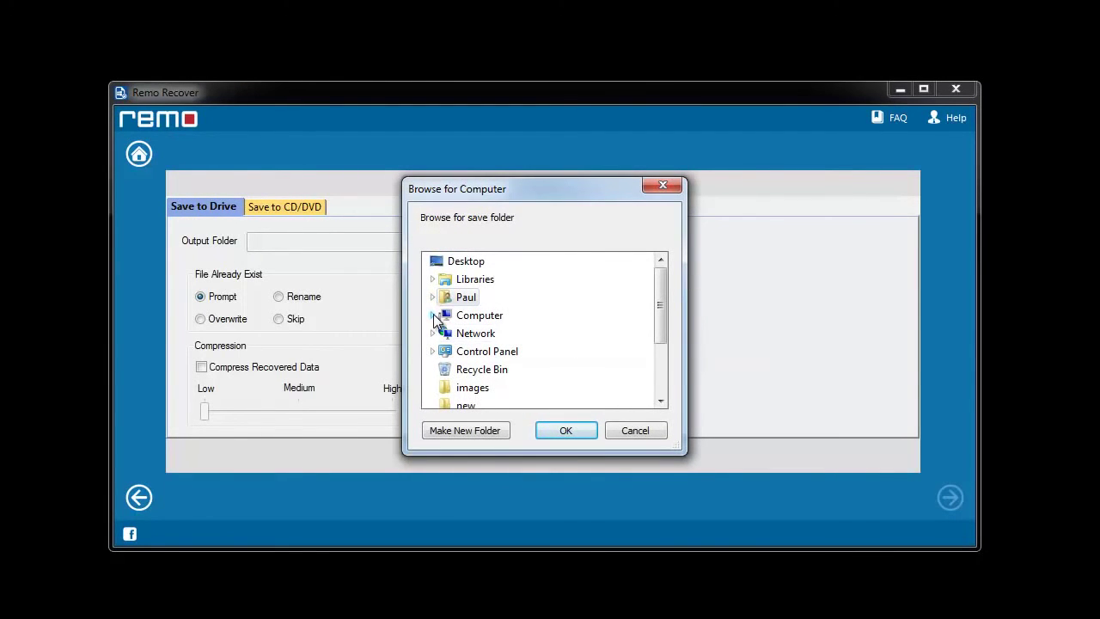
{"action": "double_click", "coordinate": [475, 317]}
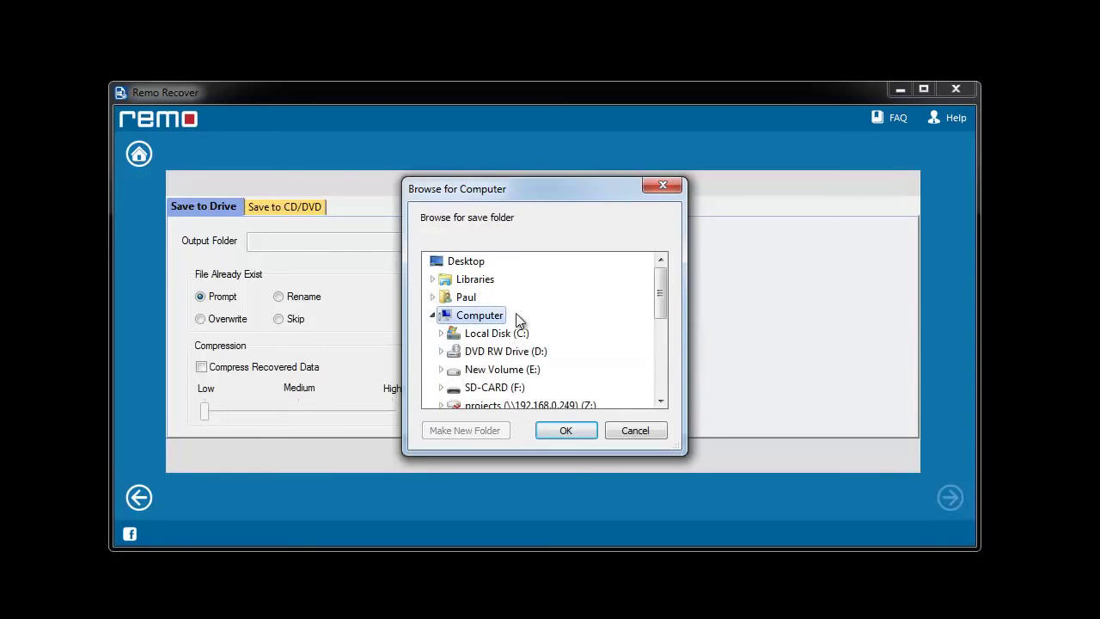
{"action": "left_click", "coordinate": [516, 370]}
{"action": "left_click", "coordinate": [562, 431]}
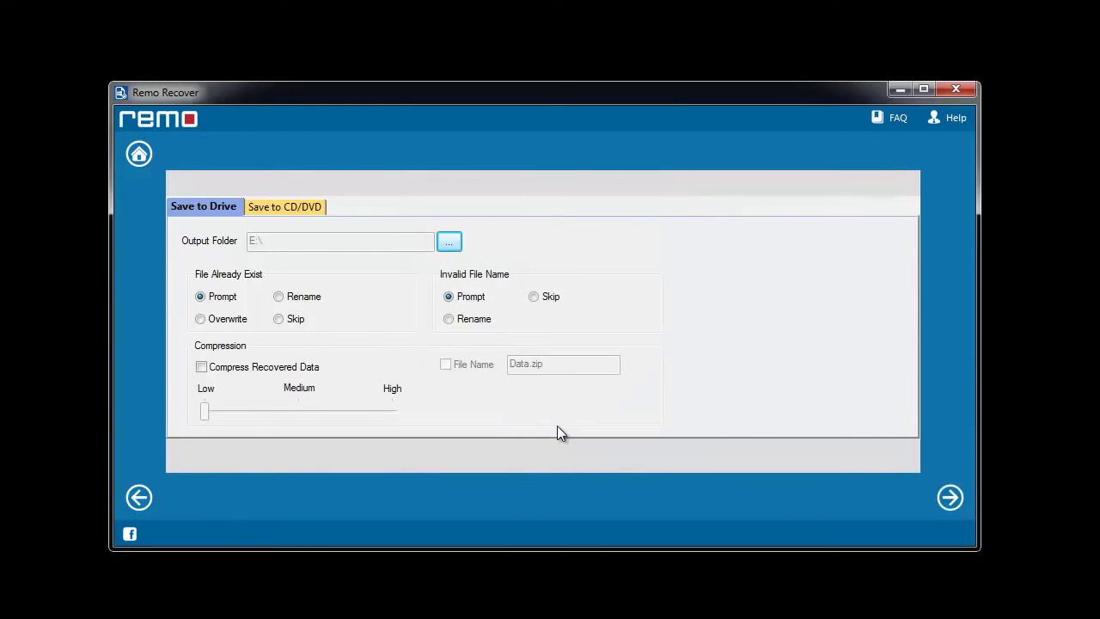
{"action": "left_click", "coordinate": [950, 498]}
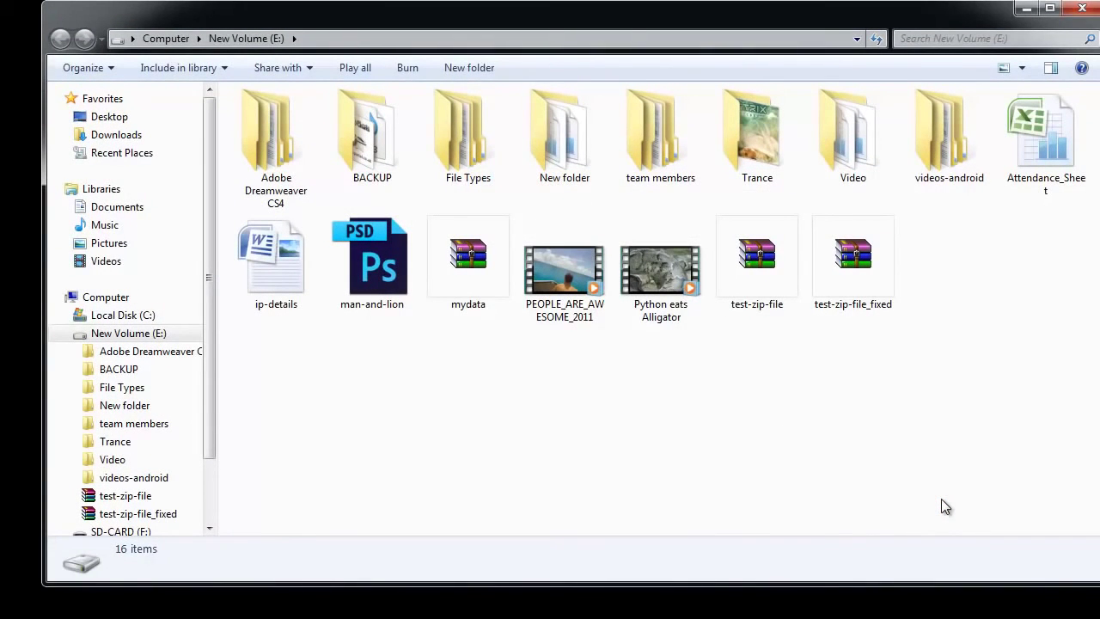
Step: Open E:\File Types\mp3[22]\mp3[1-22] and play file#19 to confirm it works
{"action": "left_click", "coordinate": [477, 175]}
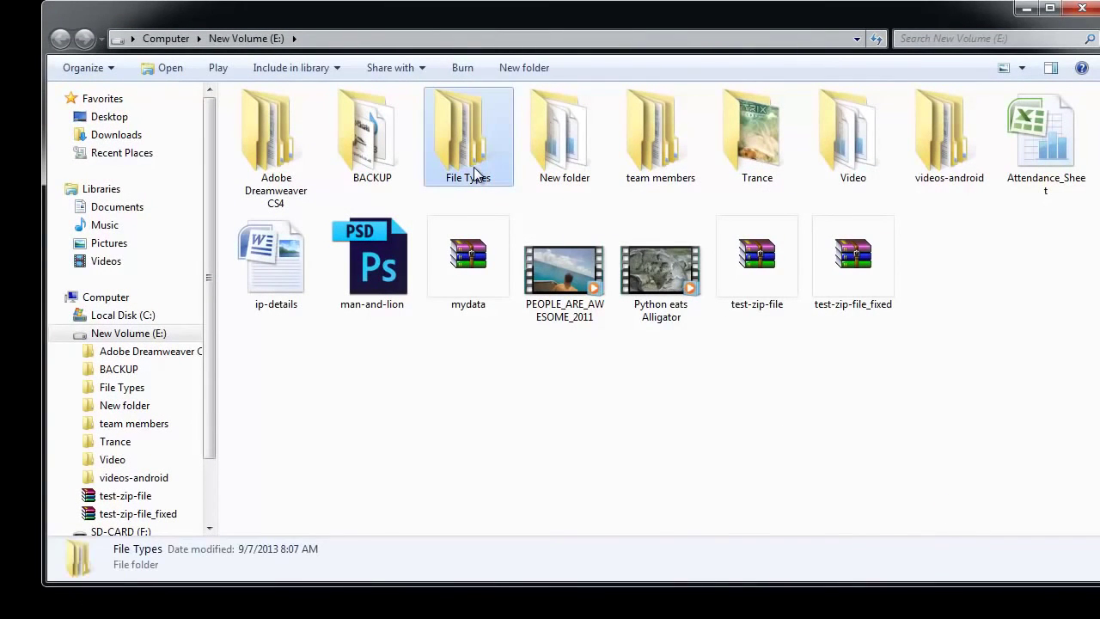
{"action": "double_click", "coordinate": [477, 174]}
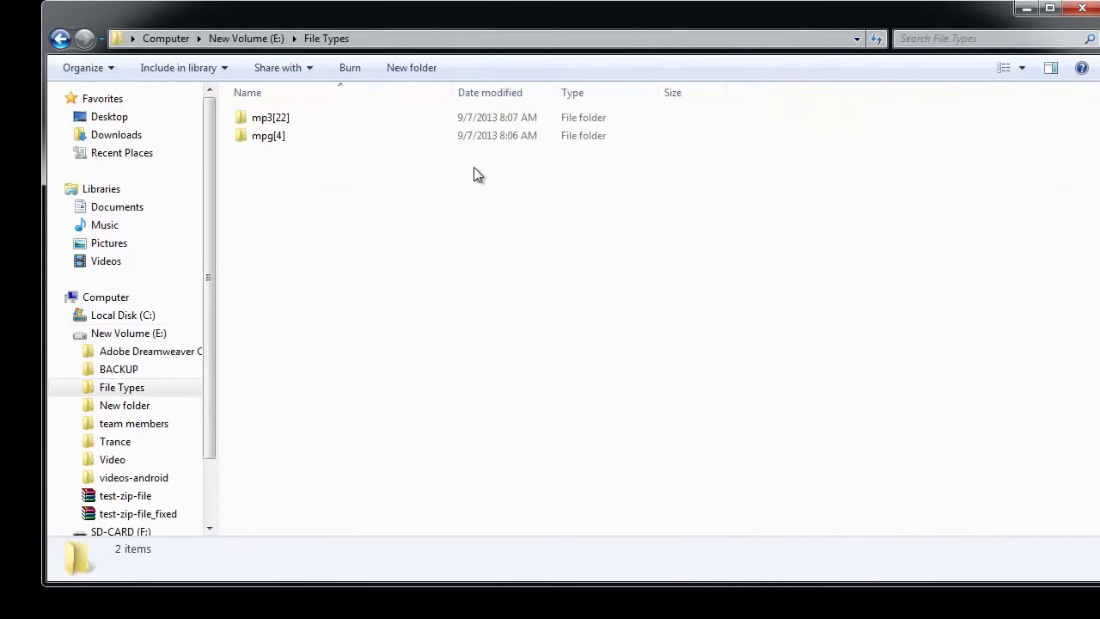
{"action": "double_click", "coordinate": [266, 120]}
{"action": "double_click", "coordinate": [266, 120]}
{"action": "double_click", "coordinate": [254, 244]}
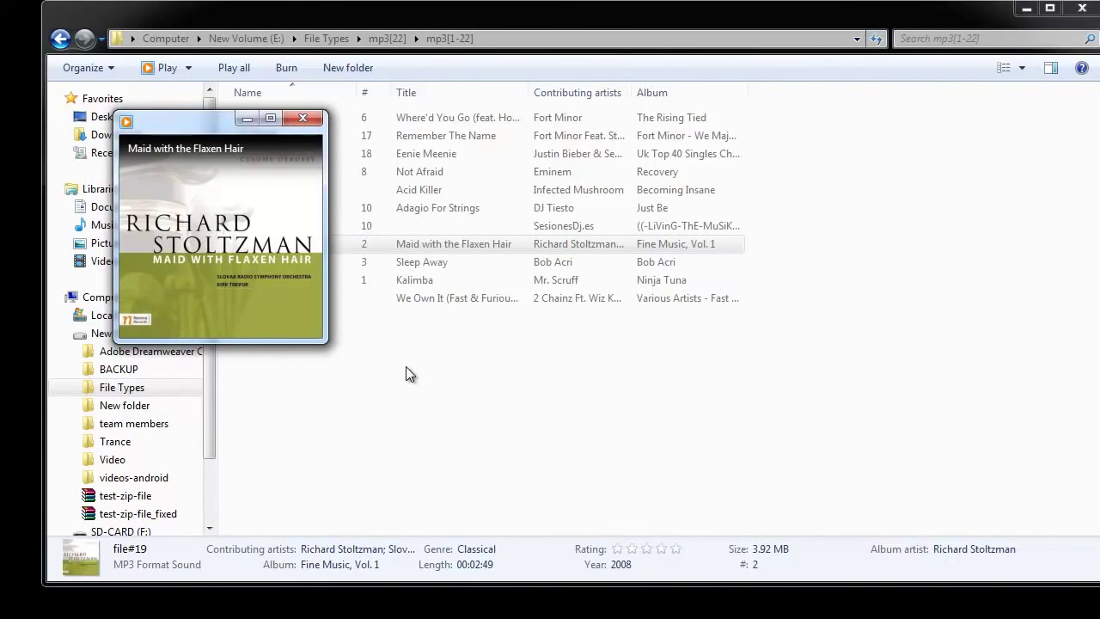
{"action": "left_click", "coordinate": [308, 117]}
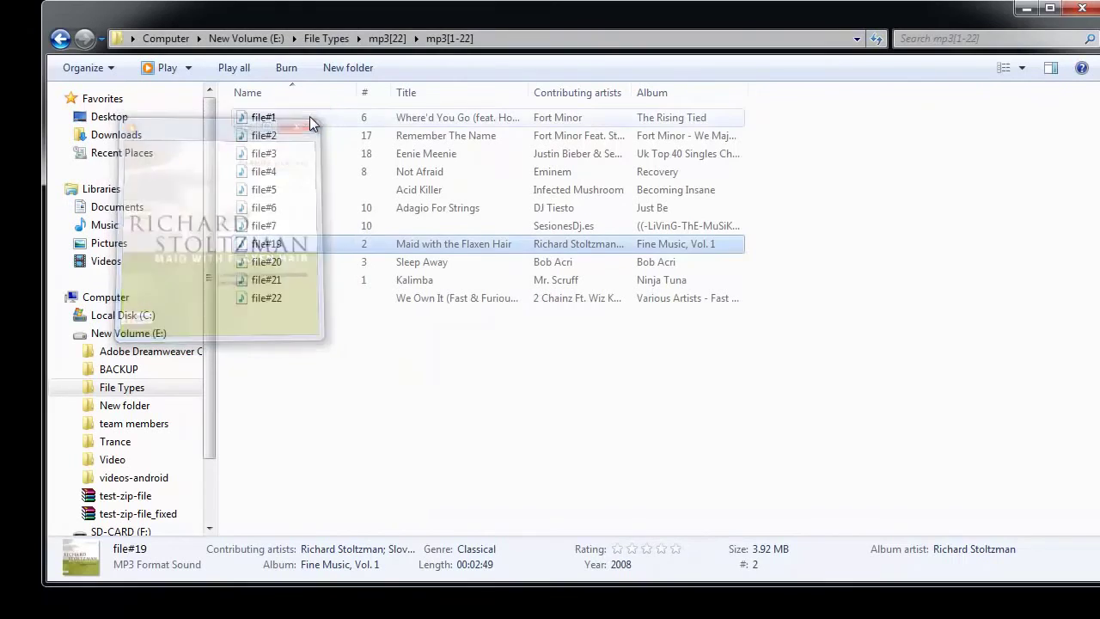
{"action": "left_click", "coordinate": [341, 360]}
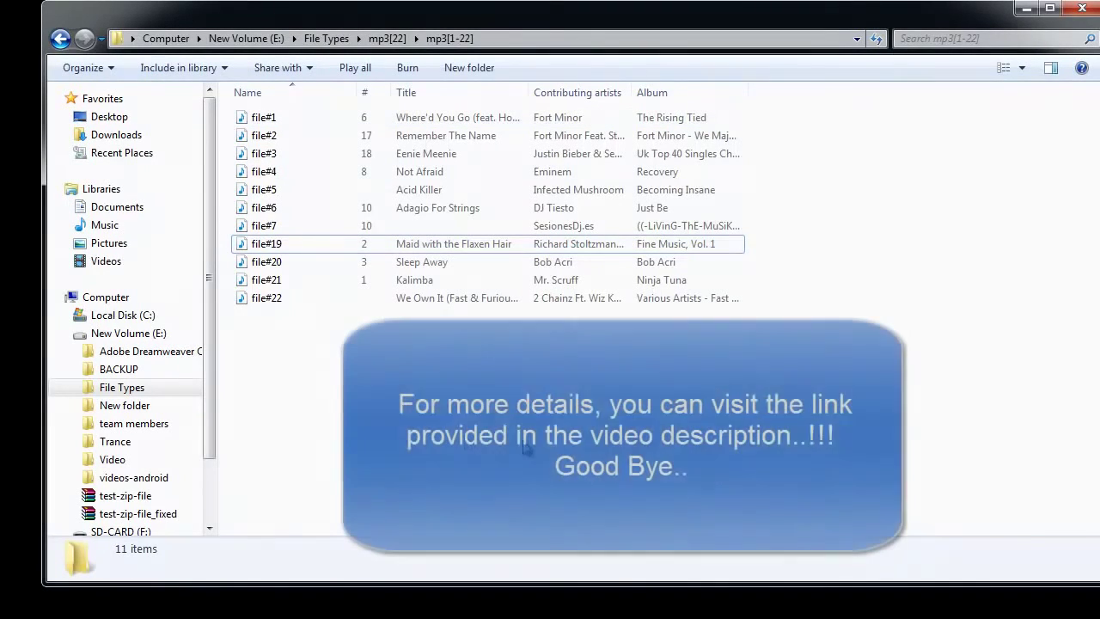